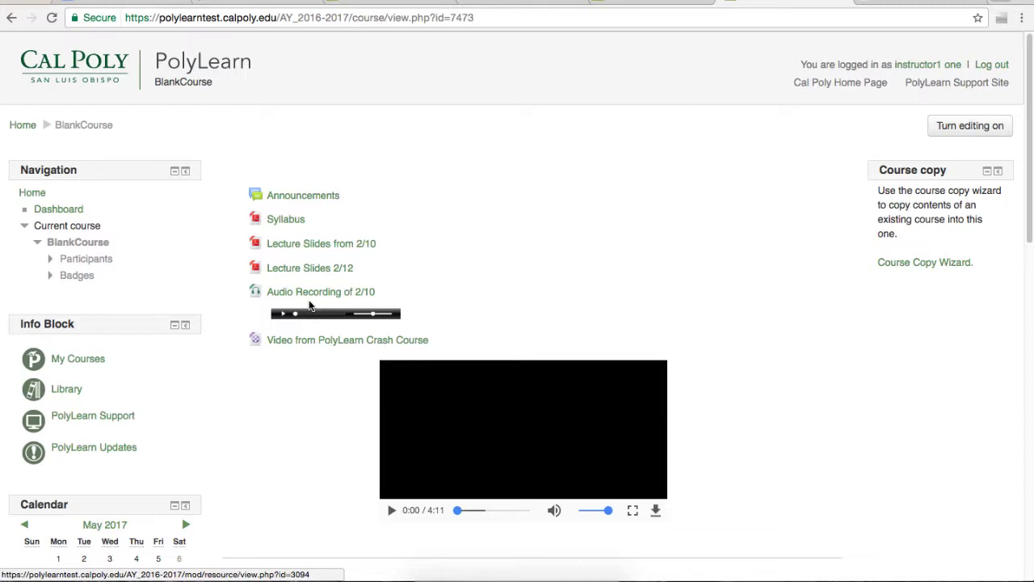
- Preview the PolyLearn Crash Course video and the audio recording of 2/10 on the course page
left_click(392, 511)
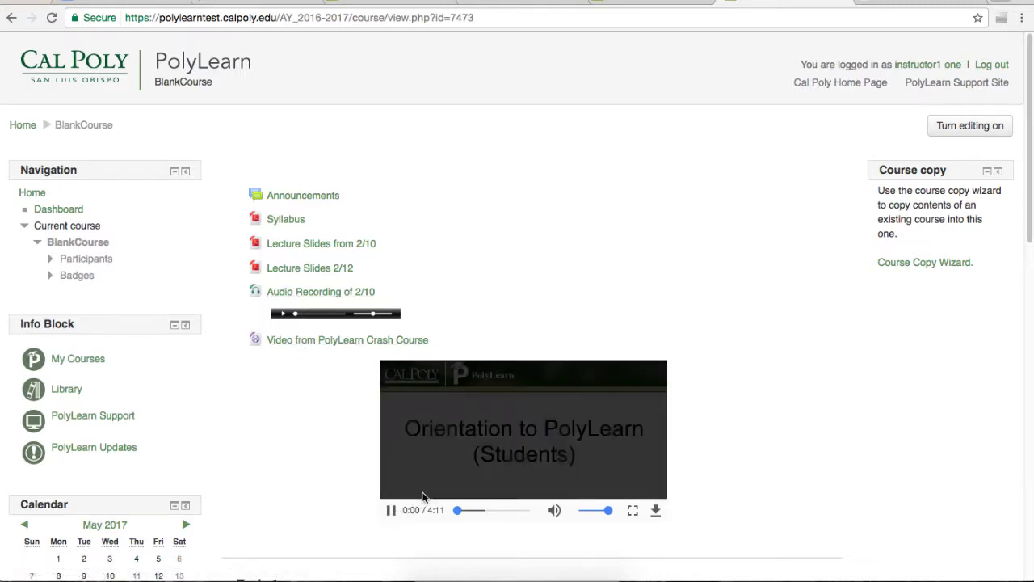
left_click(392, 510)
left_click(281, 316)
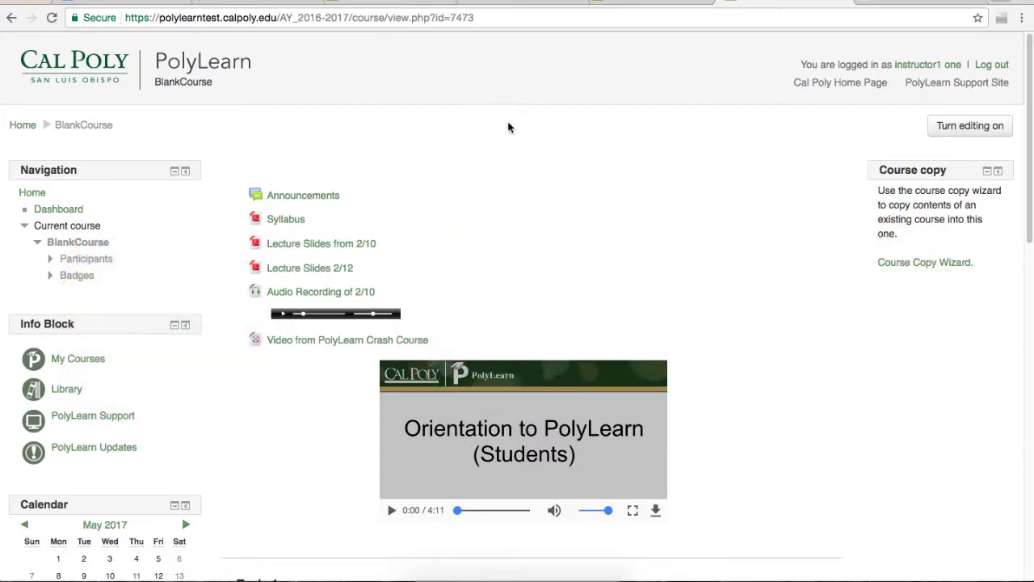
- Turn on course editing and upload Syllabus.pdf from the Finder folder Drag and Droppable to Topic 1
left_click(962, 129)
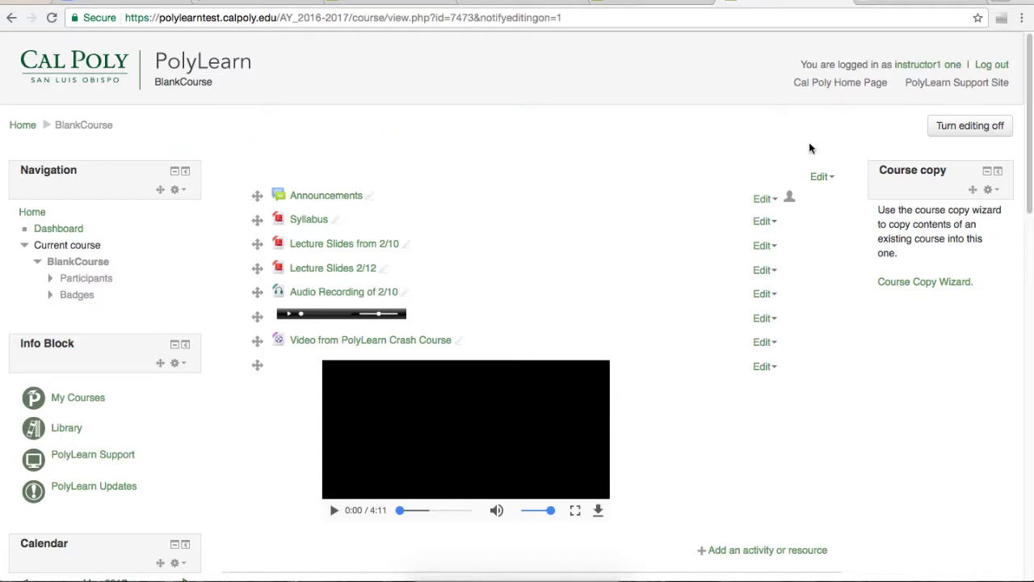
left_click_drag(1032, 160, 823, 141)
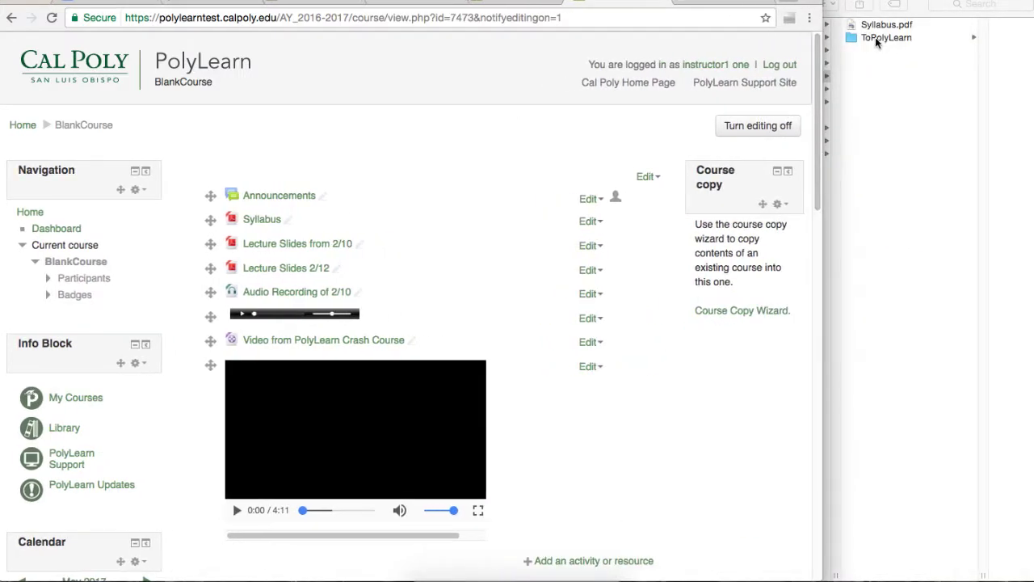
left_click(883, 121)
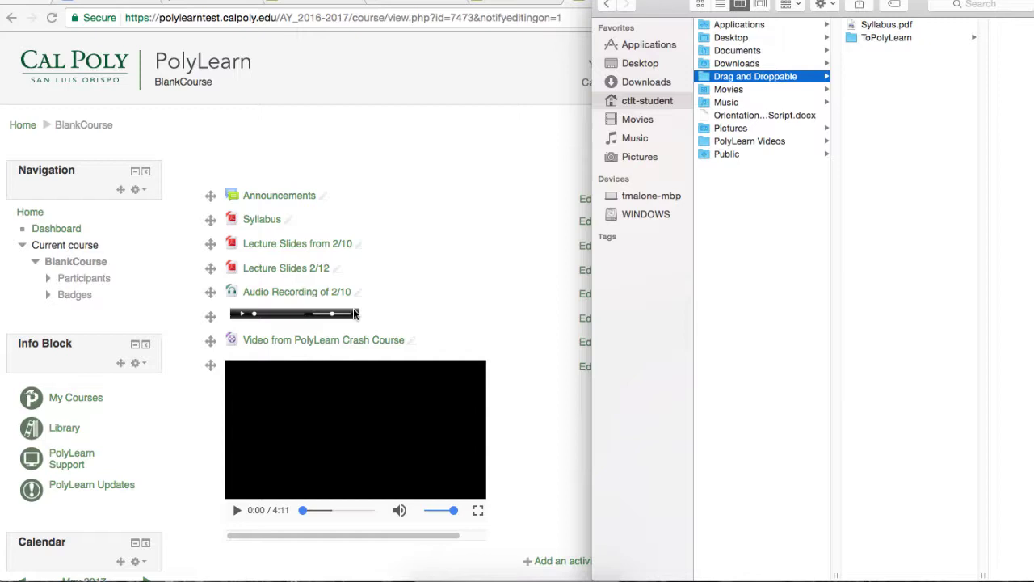
scroll(354, 314, "down", 6)
left_click_drag(854, 29, 290, 181)
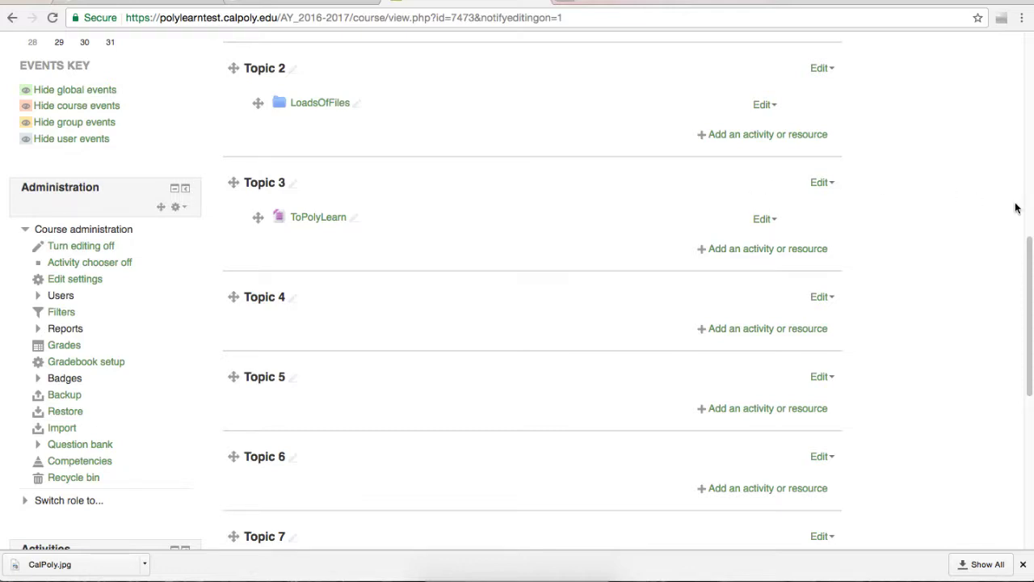
- Upload CalPoly.jpg from Finder to Topic 4 as media on the course page
left_click_drag(1032, 208, 864, 208)
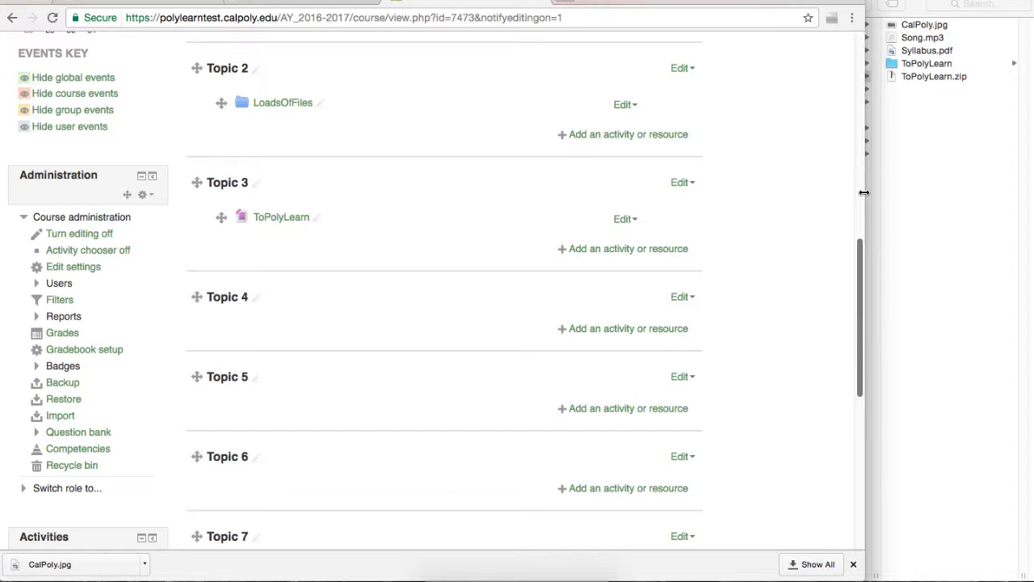
left_click_drag(924, 24, 283, 340)
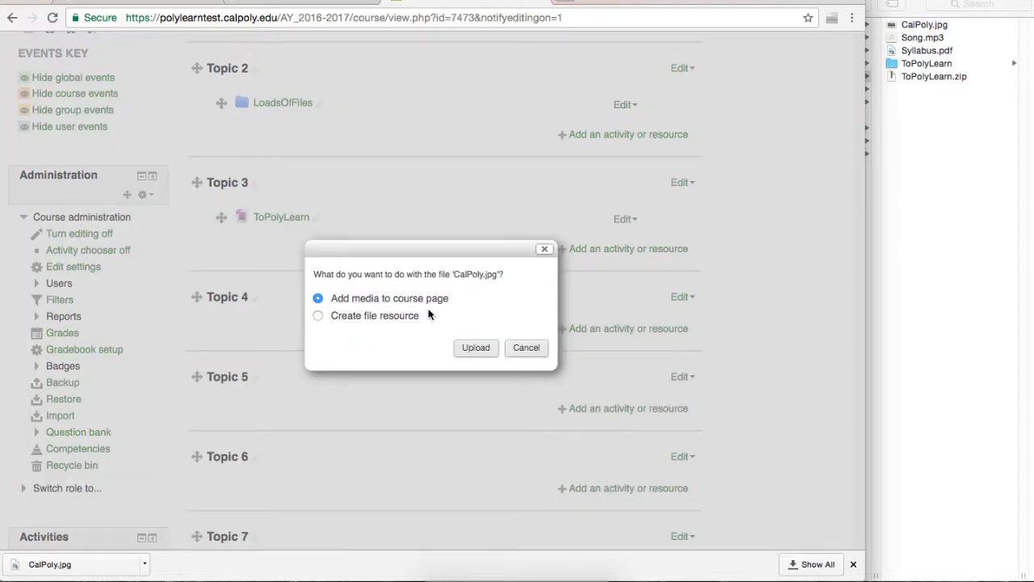
left_click(472, 348)
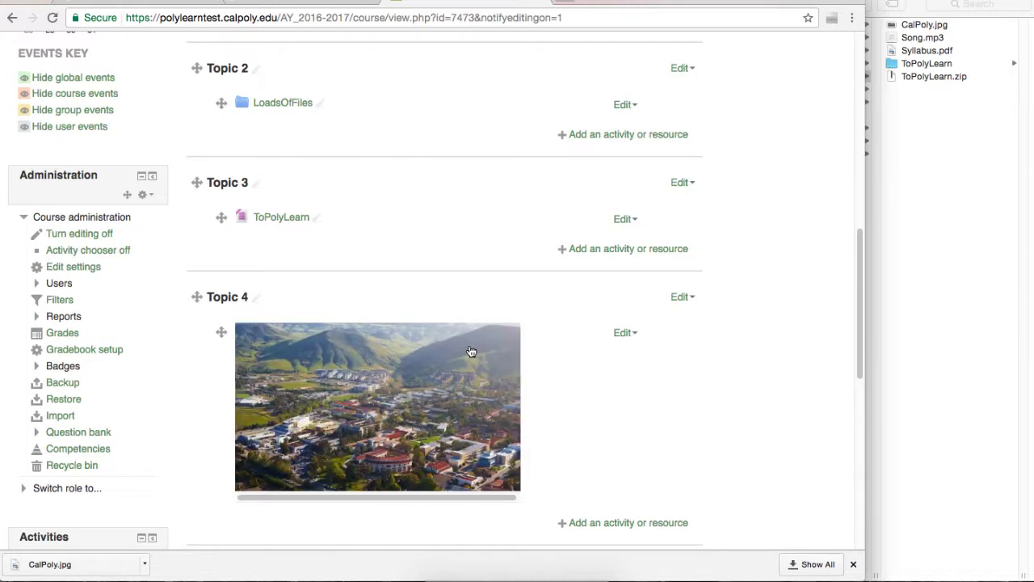
- Upload CalPoly.jpg to Topic 4 again, this time as a file resource
scroll(472, 351, "down", 5)
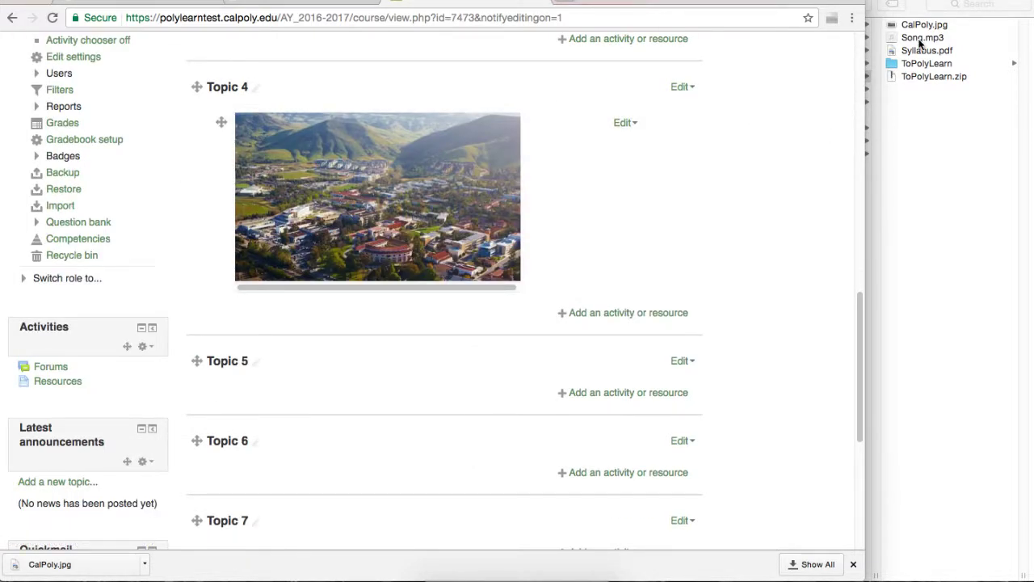
left_click_drag(914, 29, 291, 311)
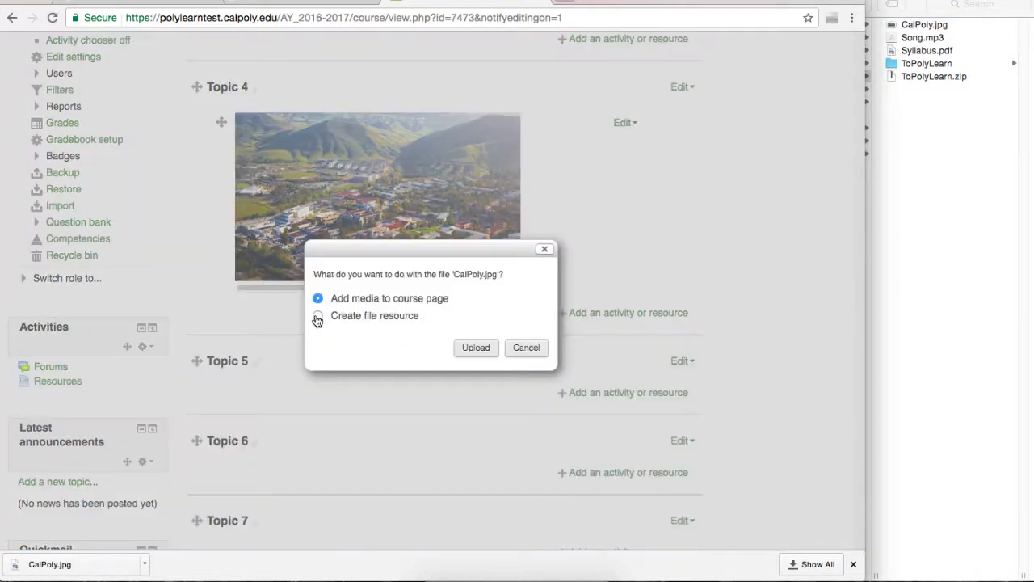
left_click(350, 320)
left_click(468, 348)
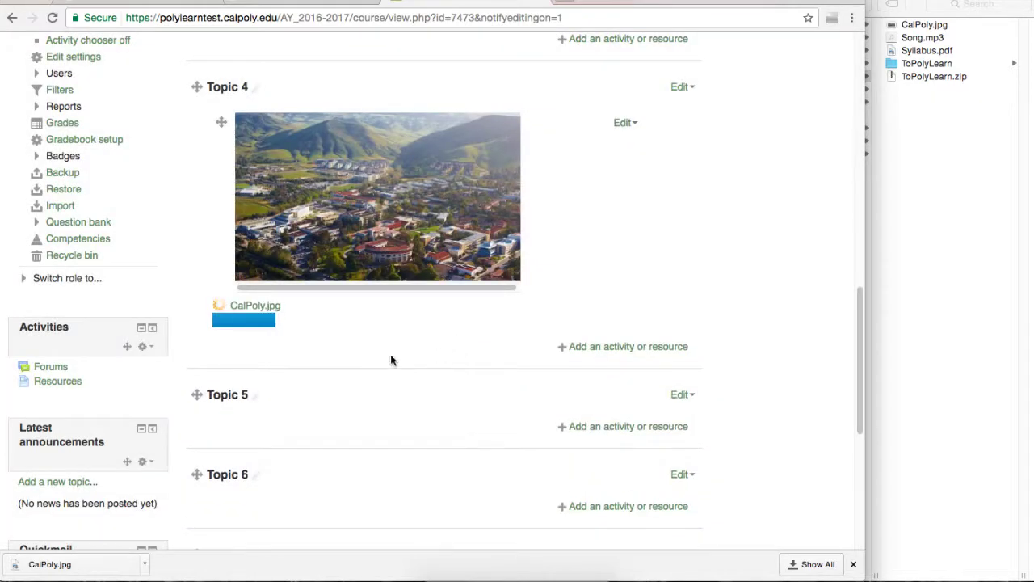
- Open the CalPoly file resource to view its image, and return to the course page
left_click(262, 307)
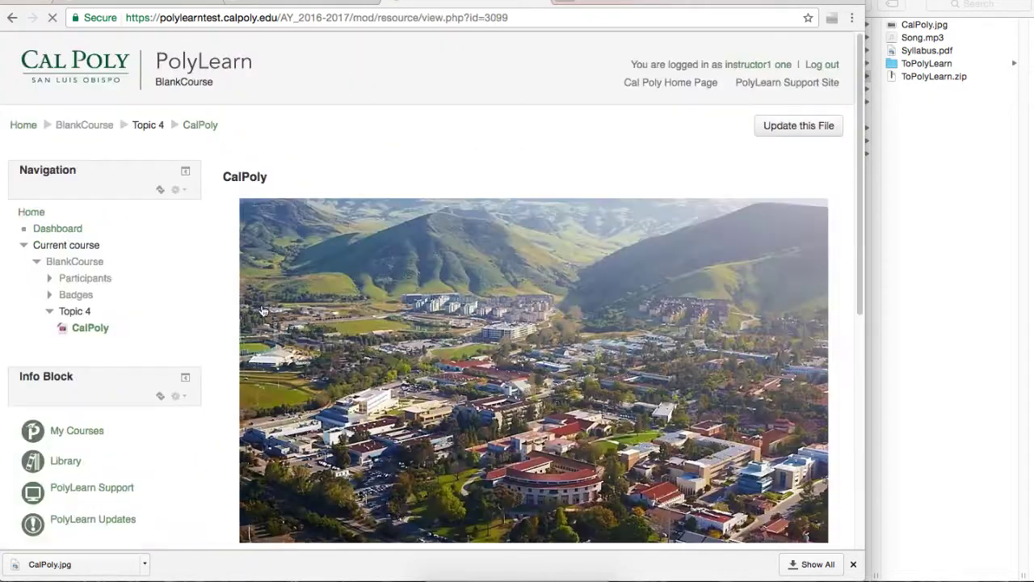
scroll(362, 257, "down", 3)
scroll(347, 250, "up", 3)
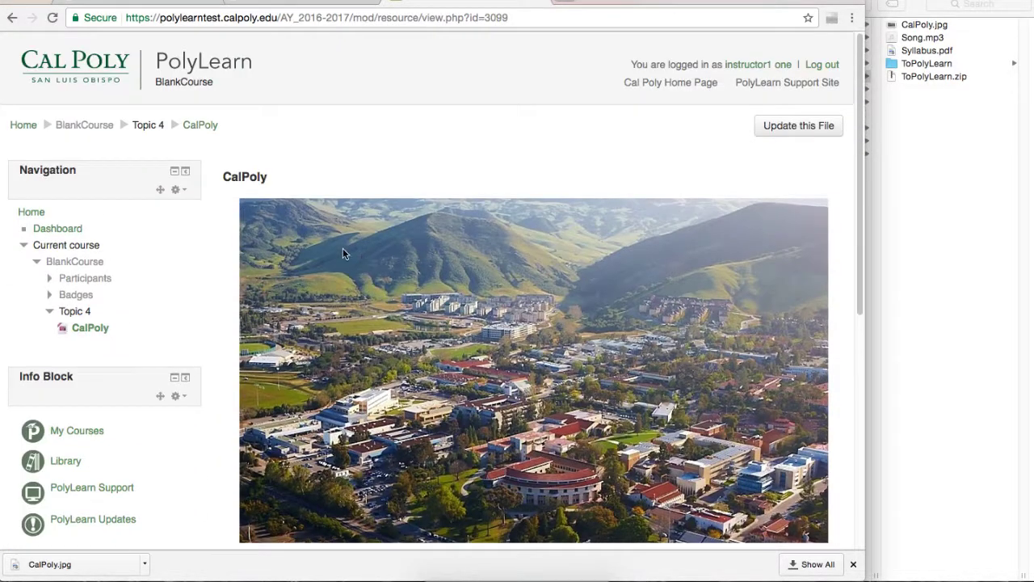
left_click(13, 18)
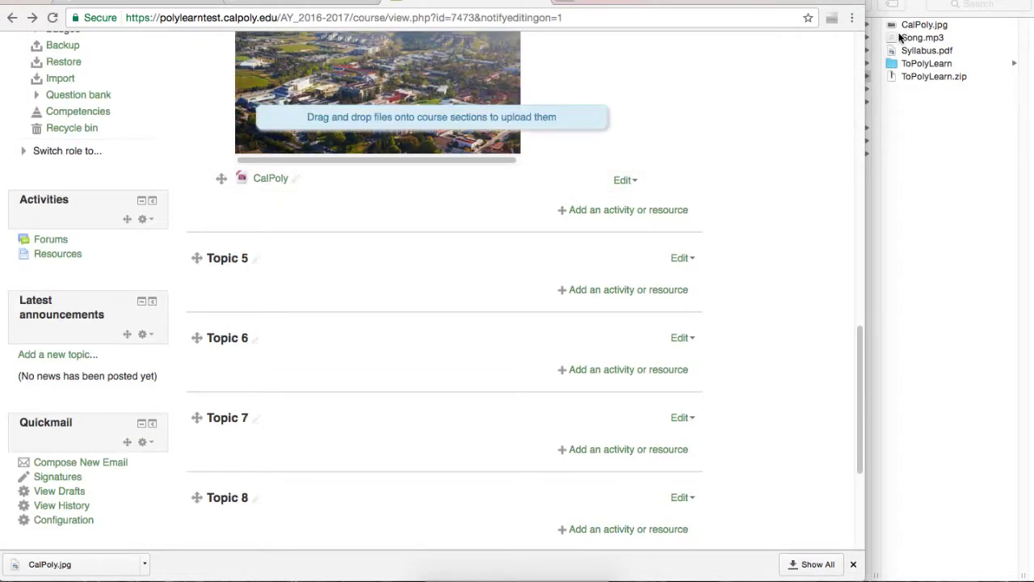
- Upload Song.mp3 to Topic 5 as media on the course page and play it there
left_click_drag(909, 37, 266, 297)
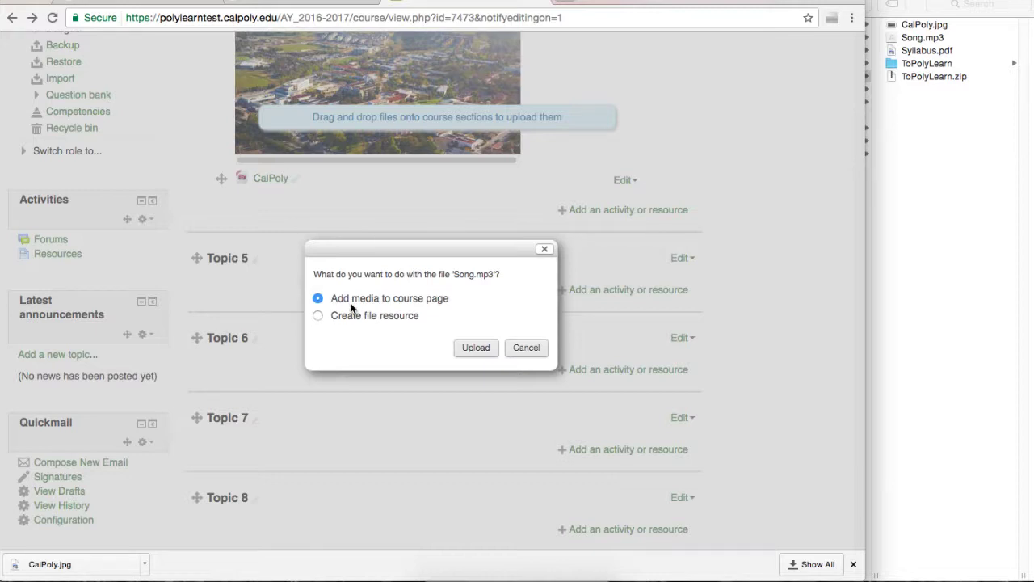
left_click(464, 346)
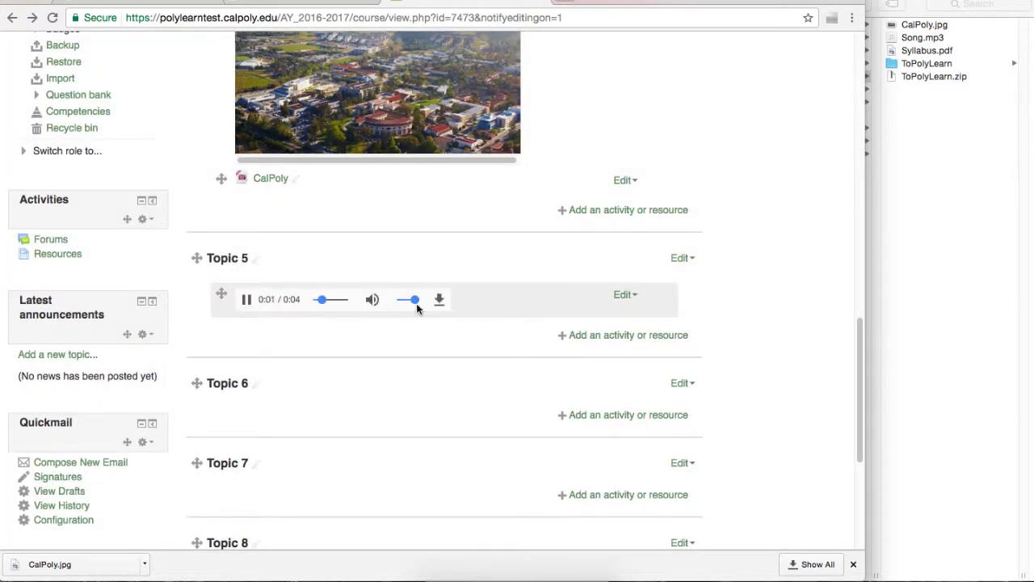
left_click(247, 299)
- Upload Song.mp3 to Topic 5 again as a file resource
left_click_drag(917, 42, 283, 332)
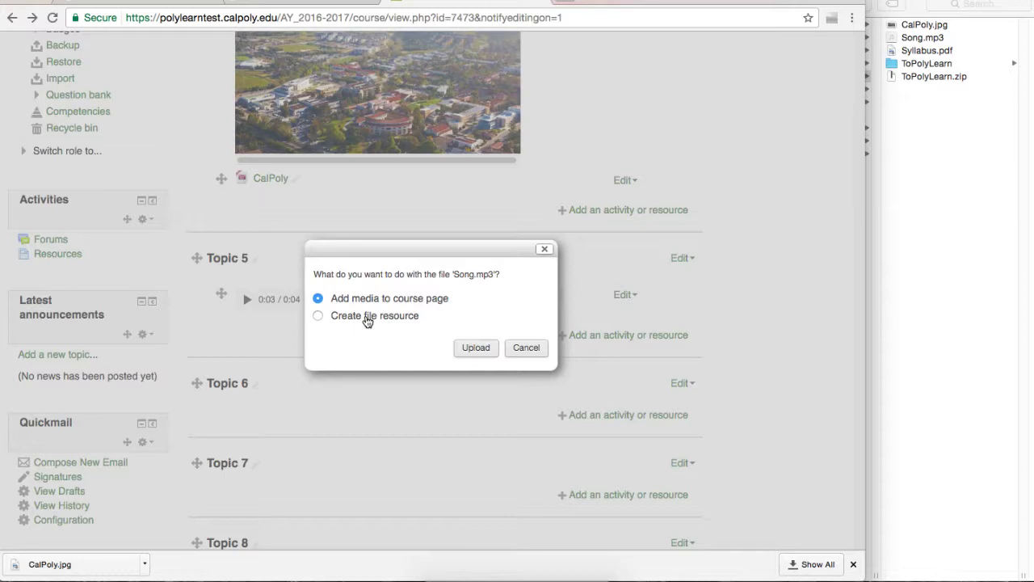
left_click(366, 316)
left_click(475, 348)
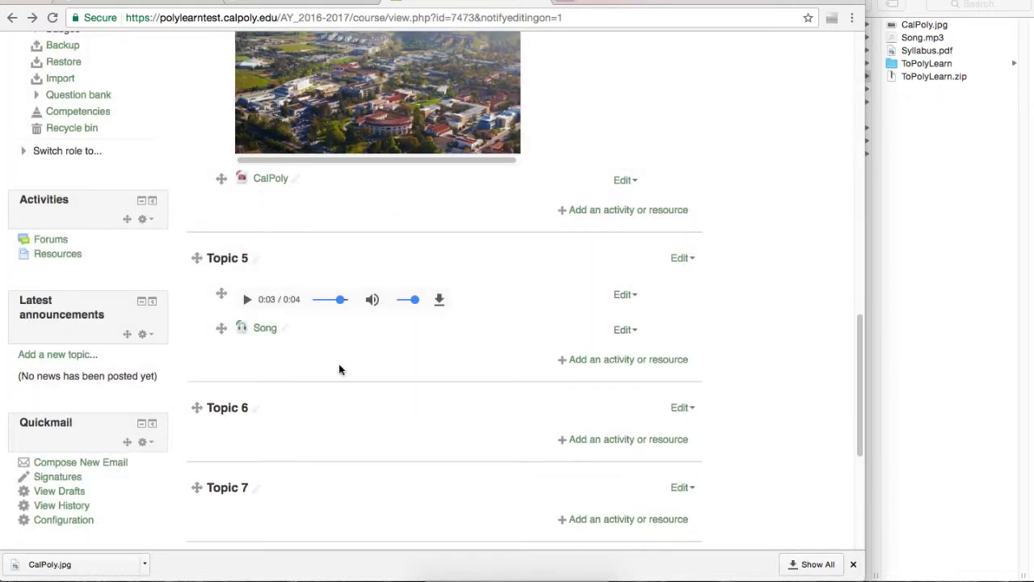
- Open the Song file resource in Topic 5, play the audio and look over its page
left_click(258, 329)
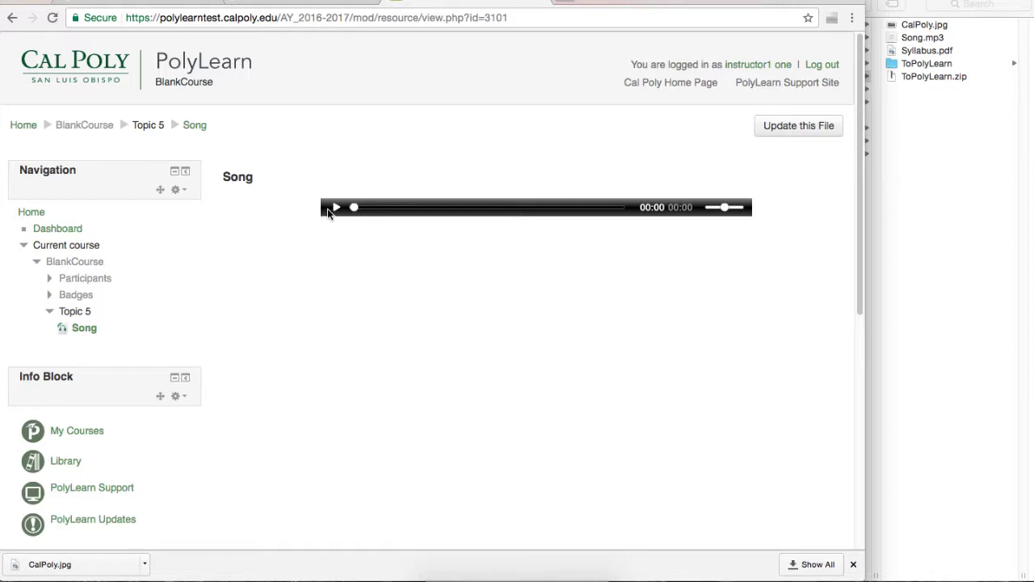
left_click(335, 209)
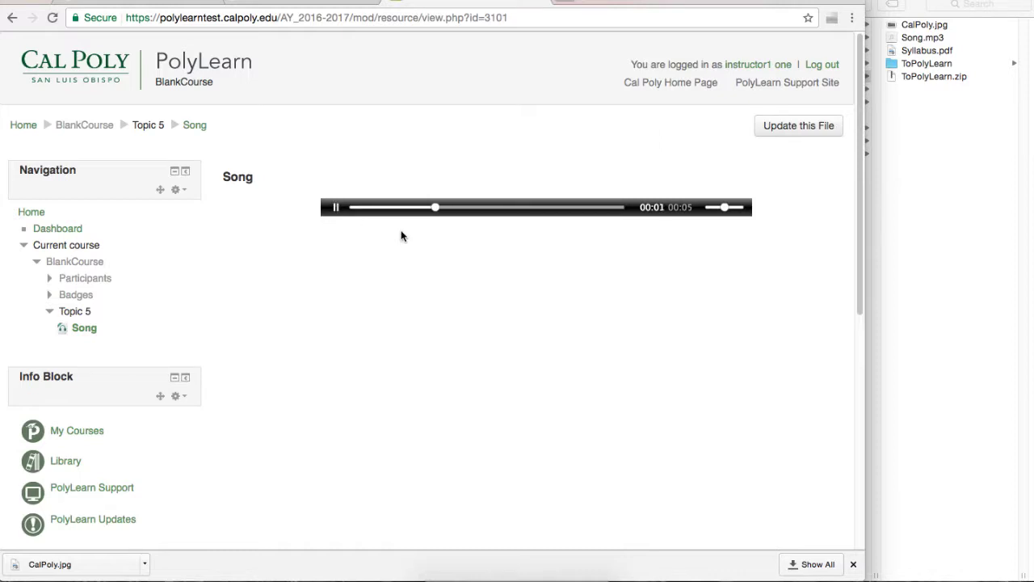
scroll(399, 242, "down", 1)
scroll(400, 243, "down", 10)
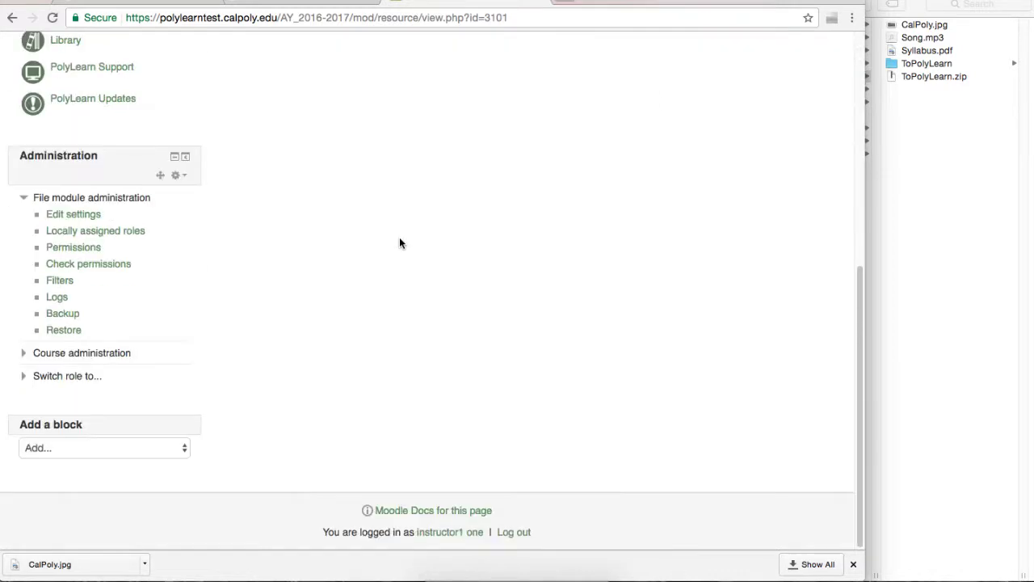
scroll(399, 242, "up", 10)
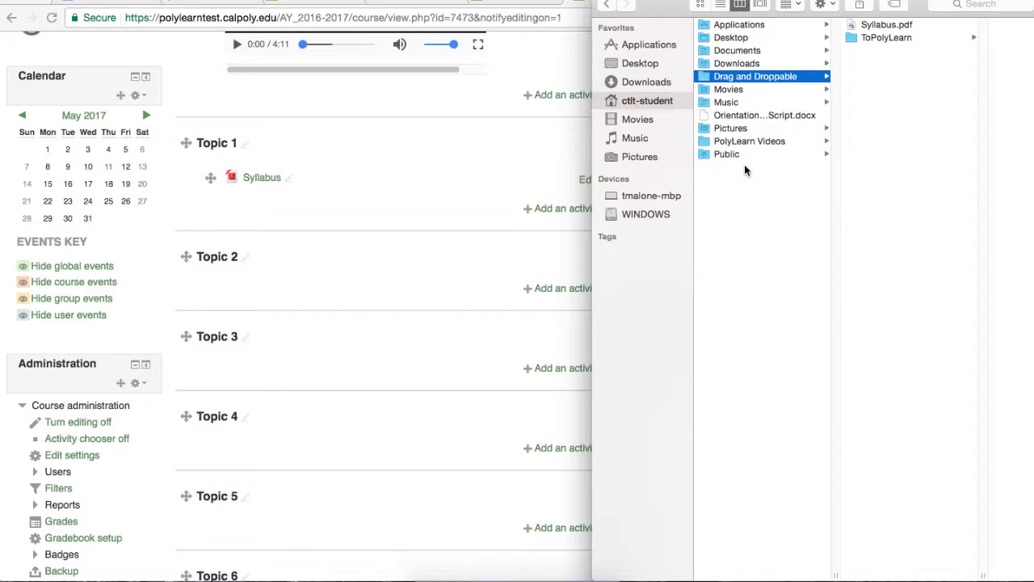
- Examine the files inside the ToPolyLearn folder in Finder
left_click(870, 37)
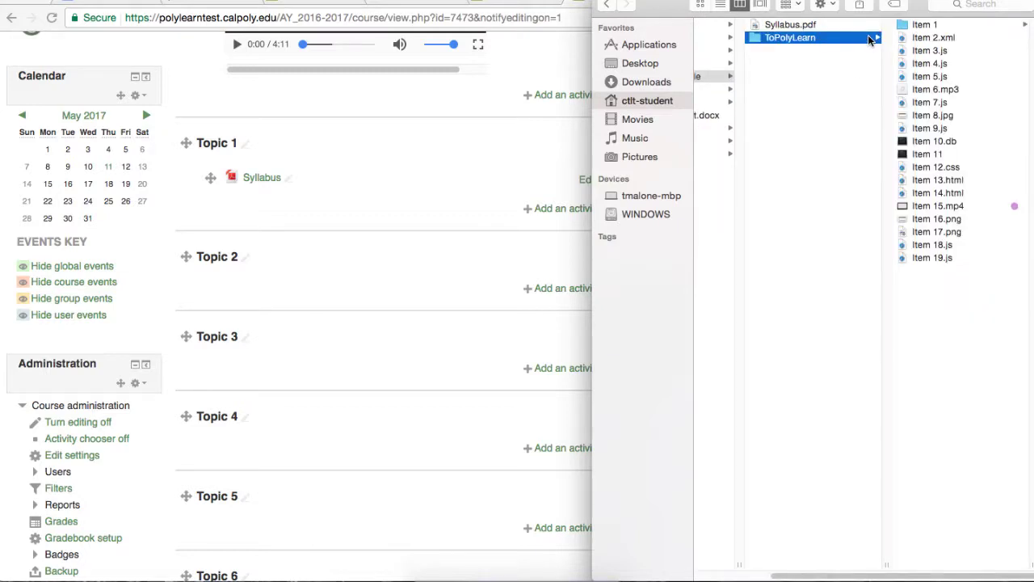
left_click_drag(938, 324, 925, 18)
left_click(849, 177)
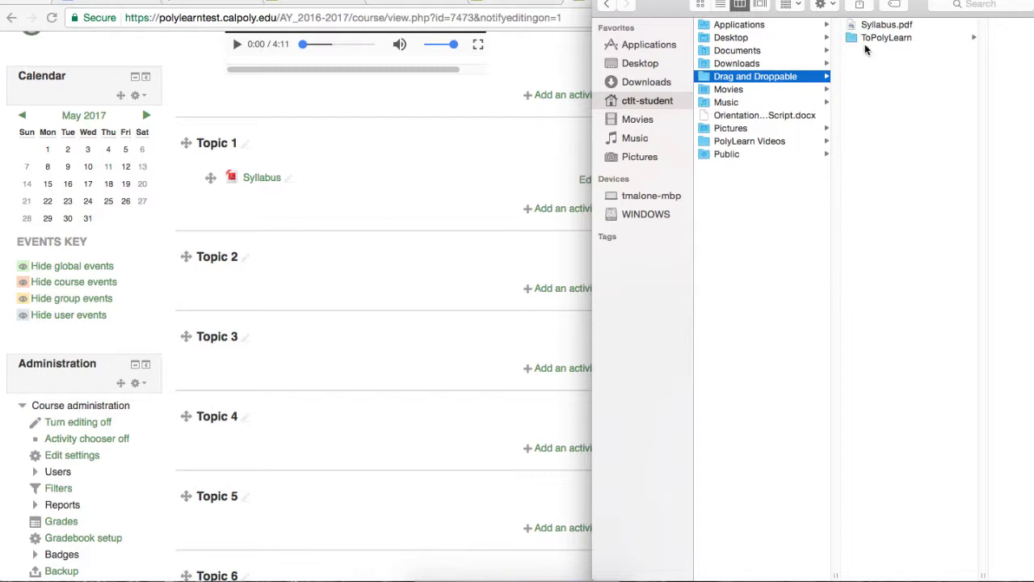
- Compress the ToPolyLearn folder into a zip archive in Finder
left_click(874, 37)
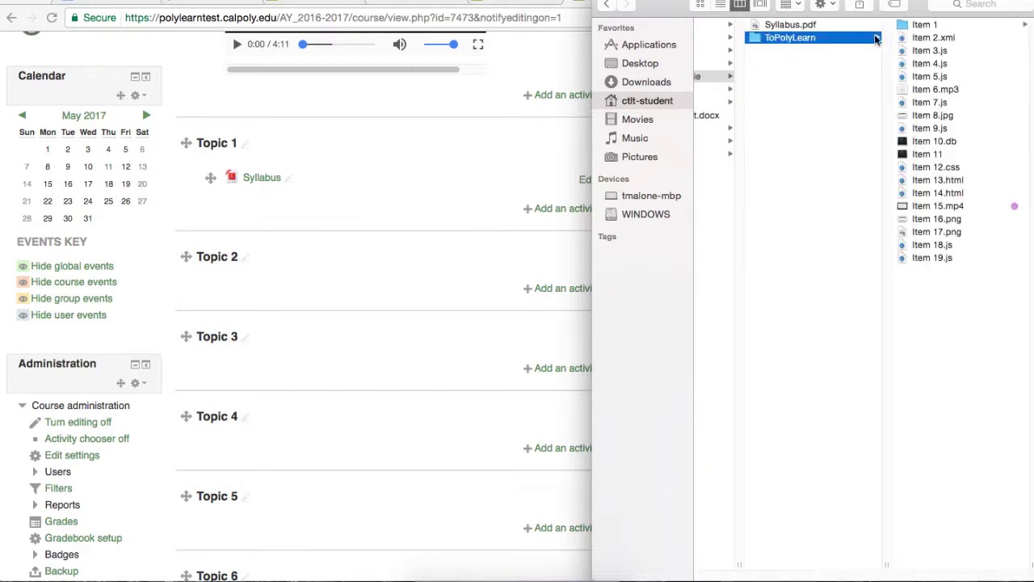
right_click(791, 40)
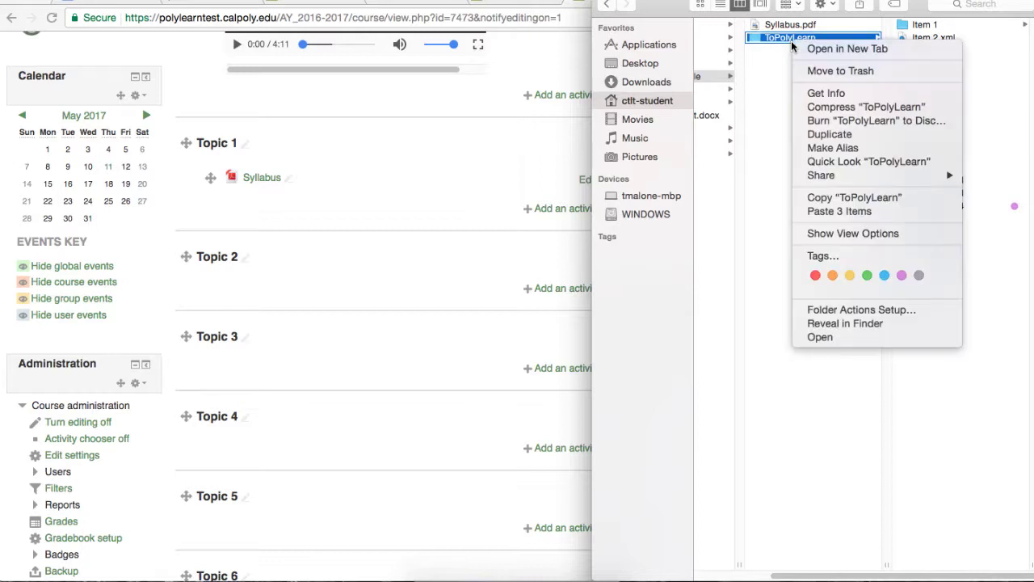
left_click(841, 109)
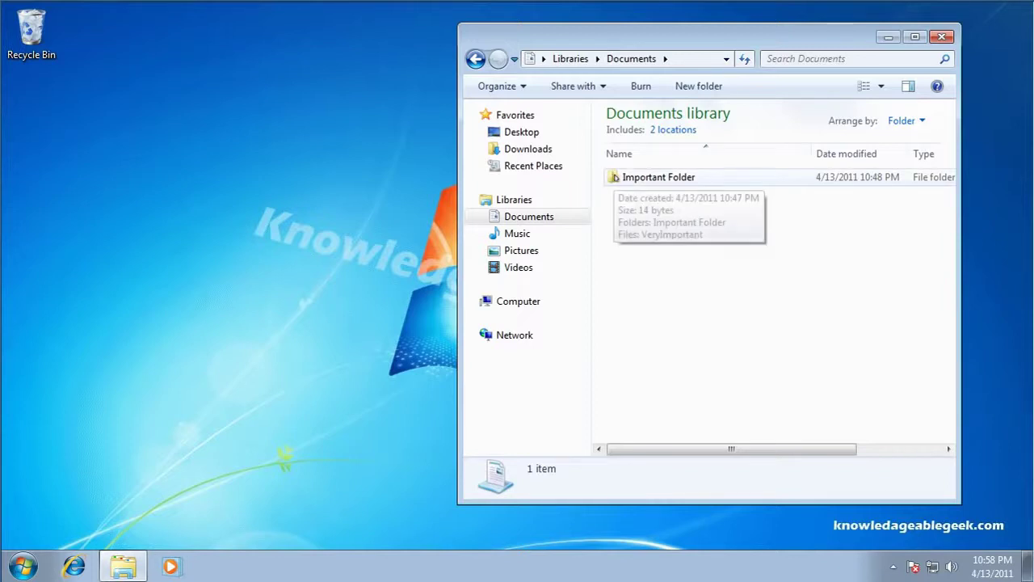
- In Windows Explorer, send Important Folder in the Documents library to a compressed (zipped) folder
right_click(634, 177)
mouse_move(676, 279)
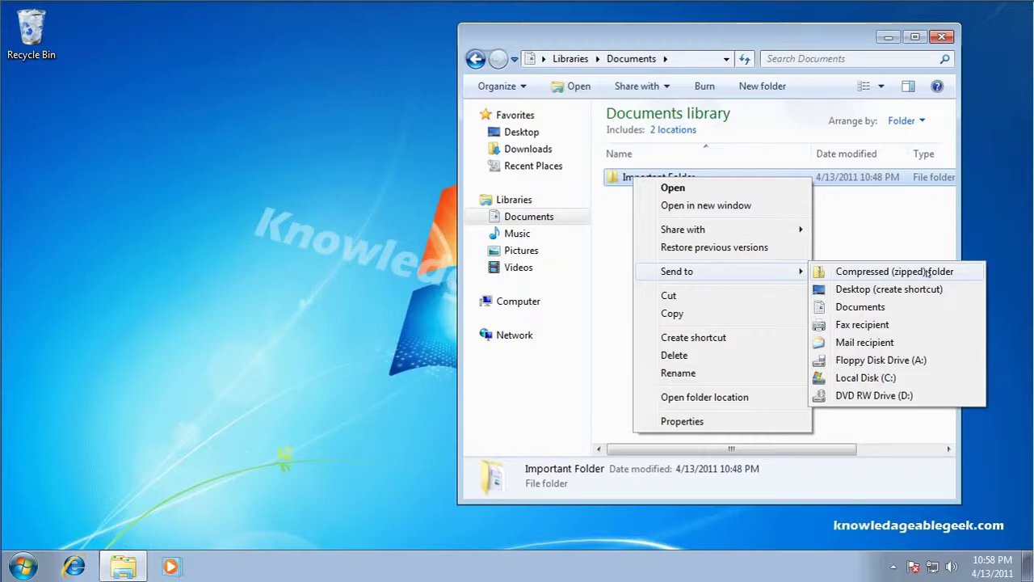
left_click(952, 272)
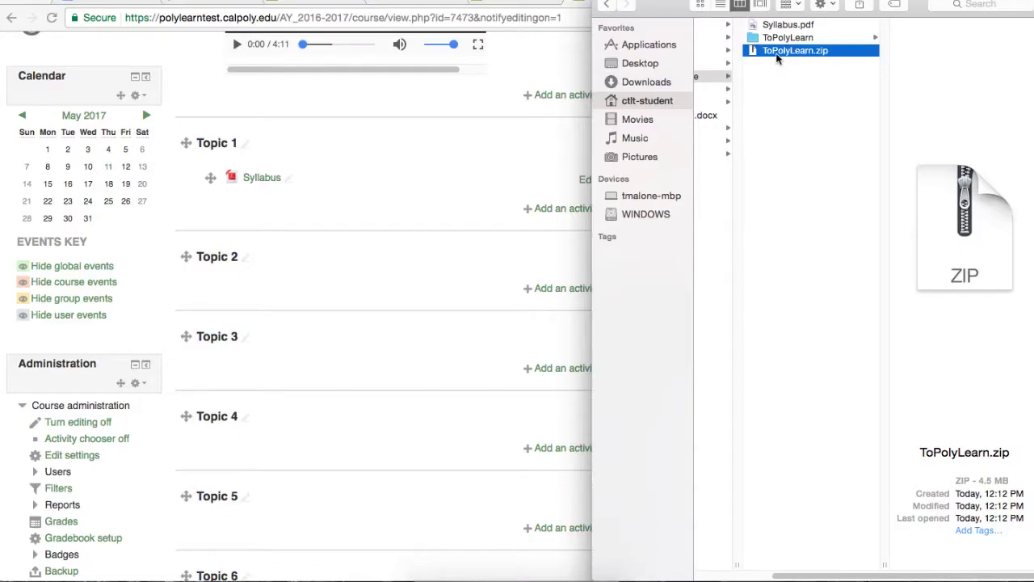
- Upload ToPolyLearn.zip to Topic 2 with its files unzipped into a folder, and review the created folder's contents
left_click_drag(758, 52, 260, 294)
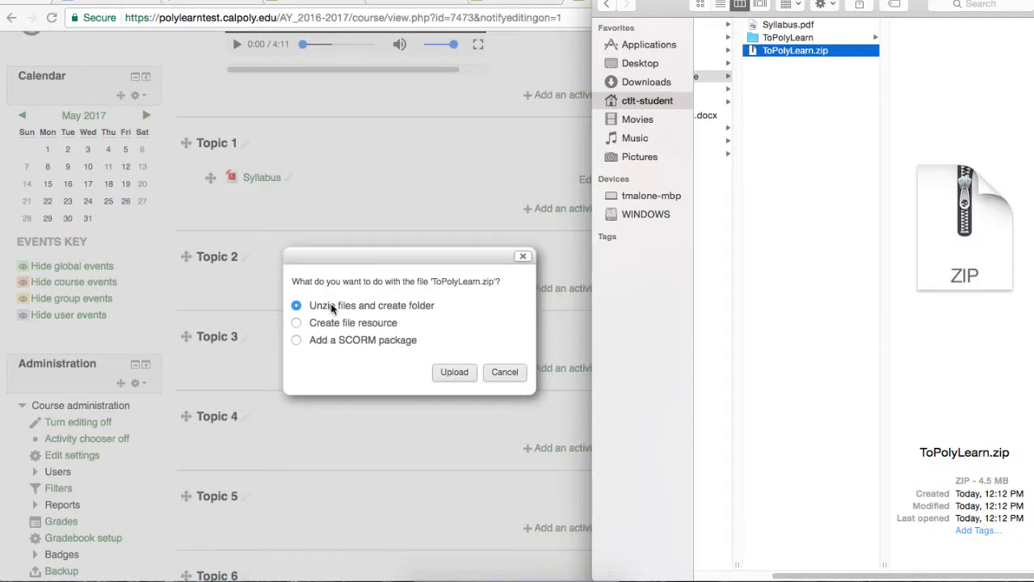
left_click(454, 372)
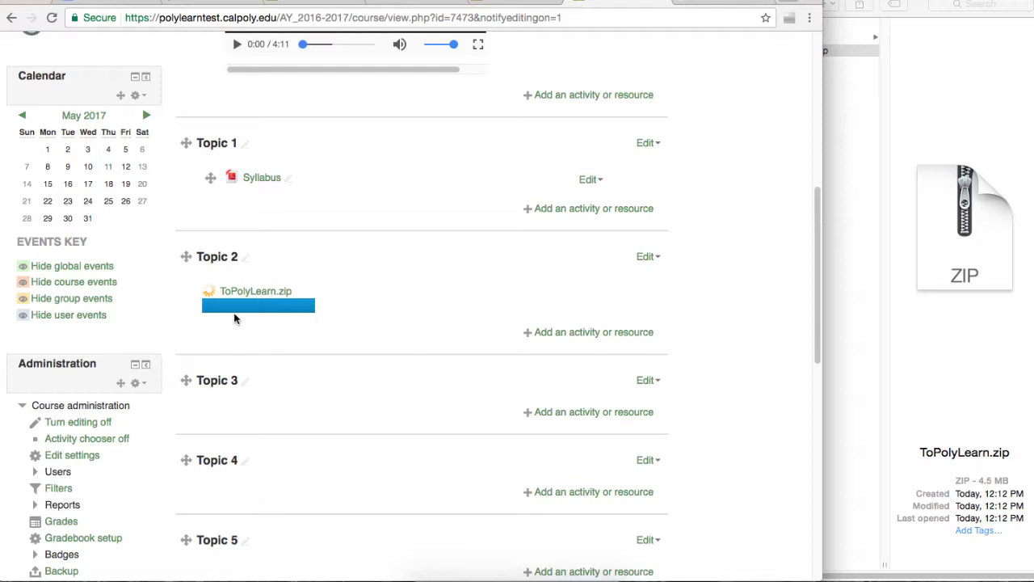
left_click(246, 295)
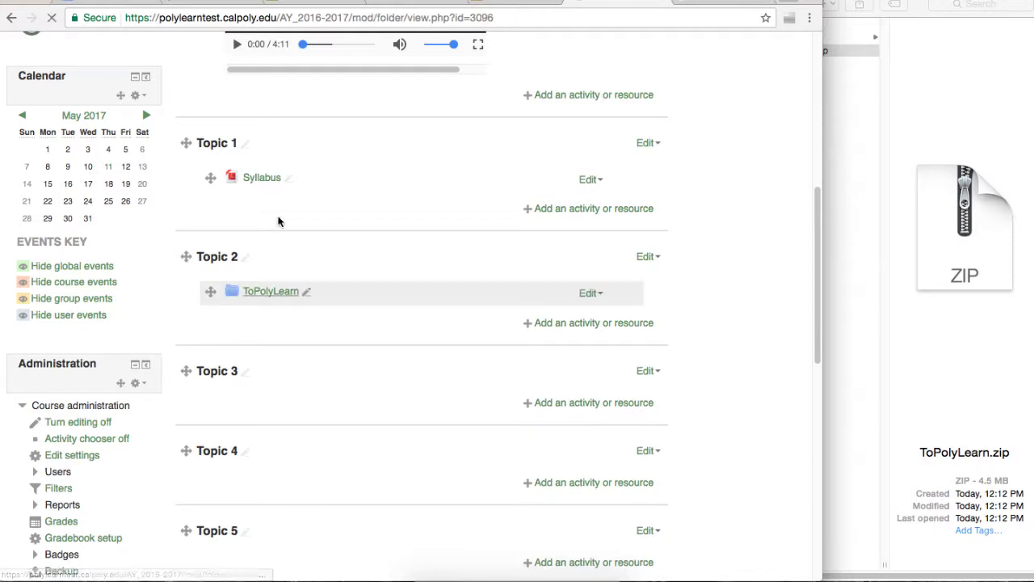
scroll(316, 233, "down", 5)
scroll(316, 234, "up", 5)
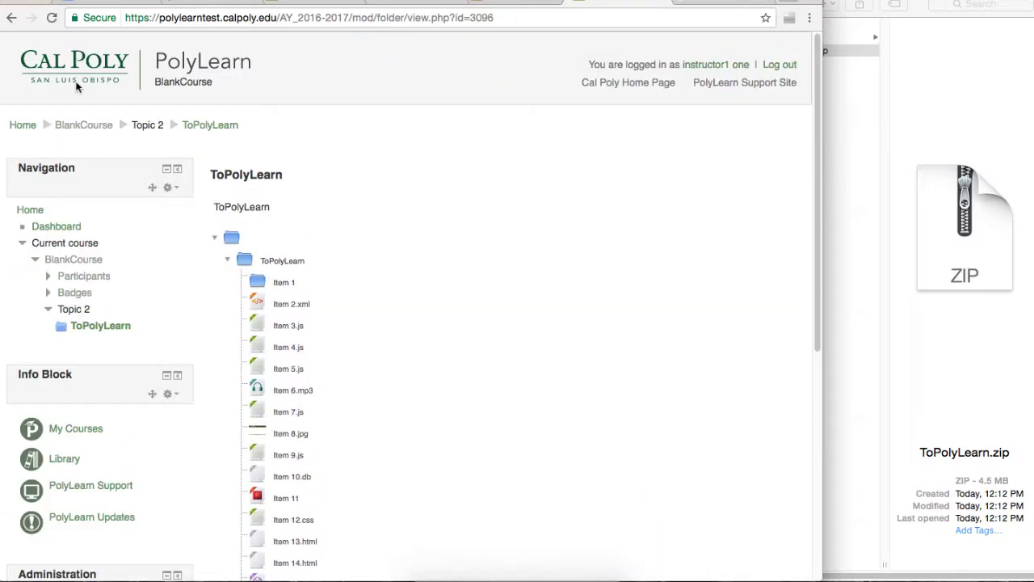
key("super+bracketleft")
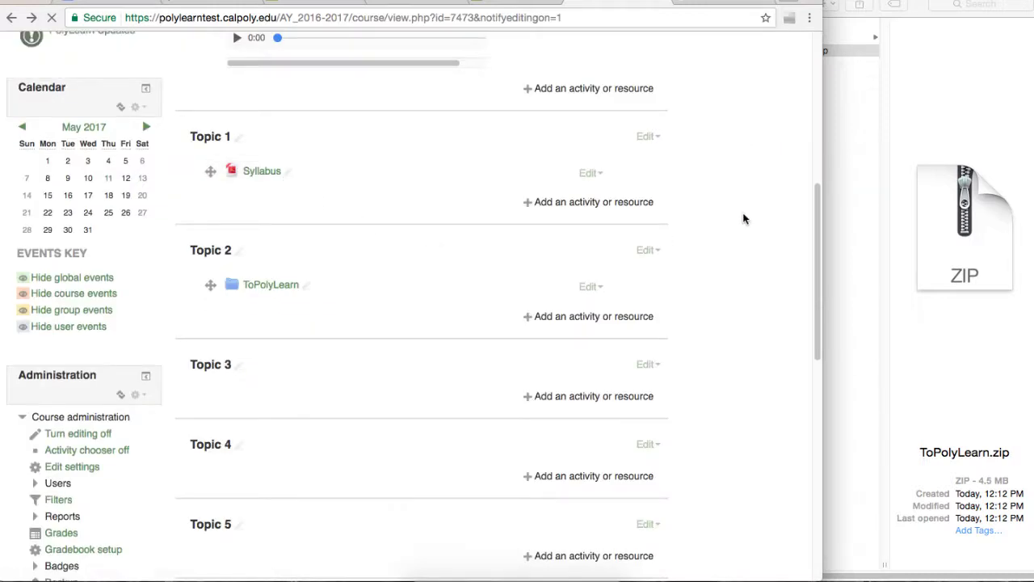
- Upload ToPolyLearn.zip from Finder to Topic 3 as a file resource, and test the new resource by downloading it
left_click(873, 201)
left_click_drag(685, 77, 269, 405)
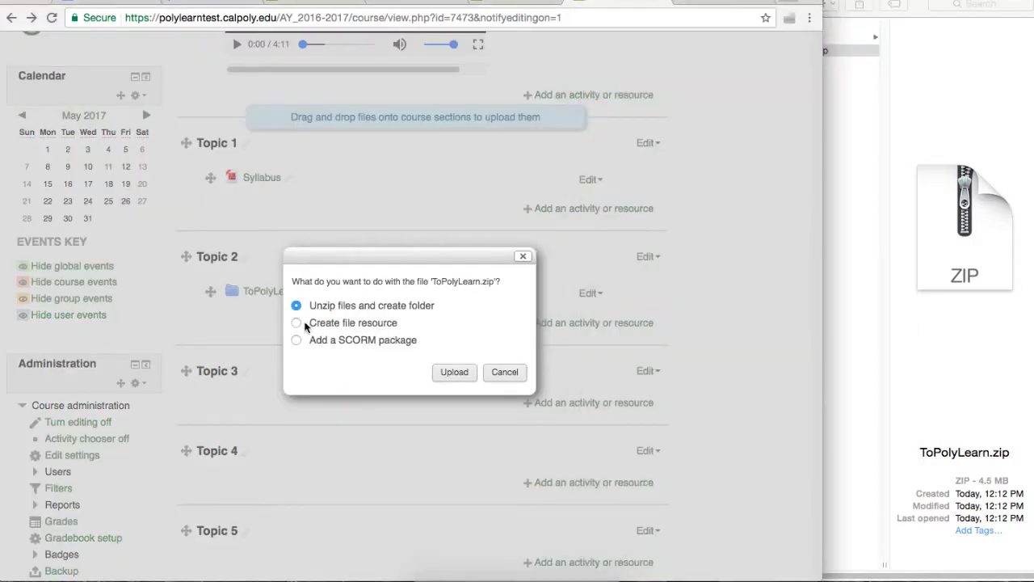
left_click(297, 323)
left_click(442, 373)
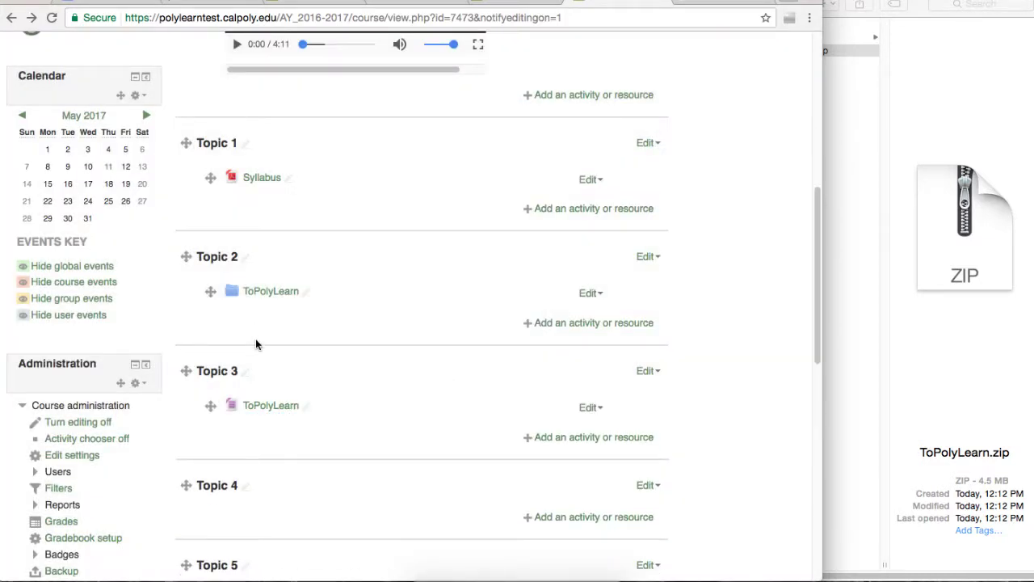
left_click(252, 406)
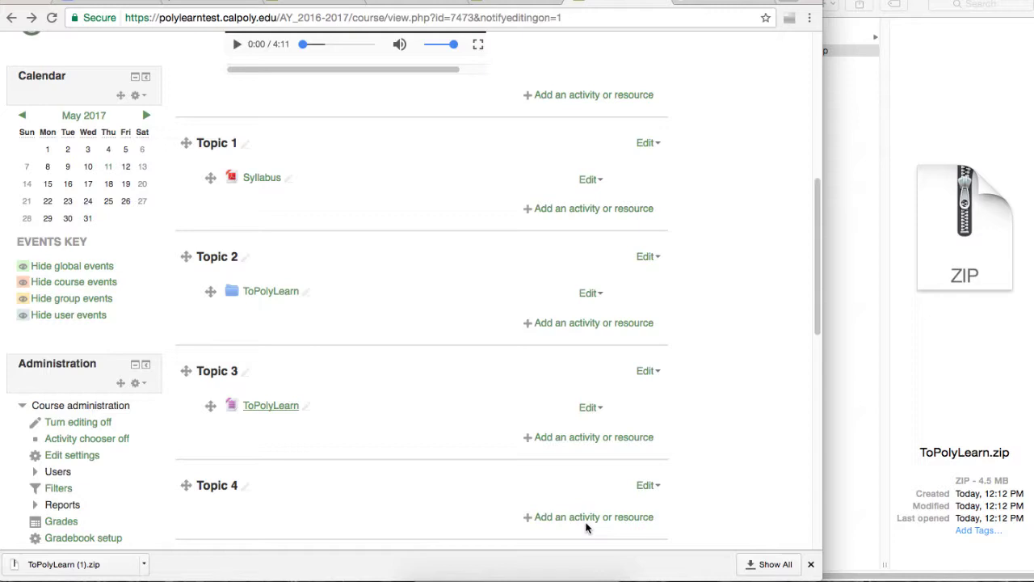
left_click(810, 564)
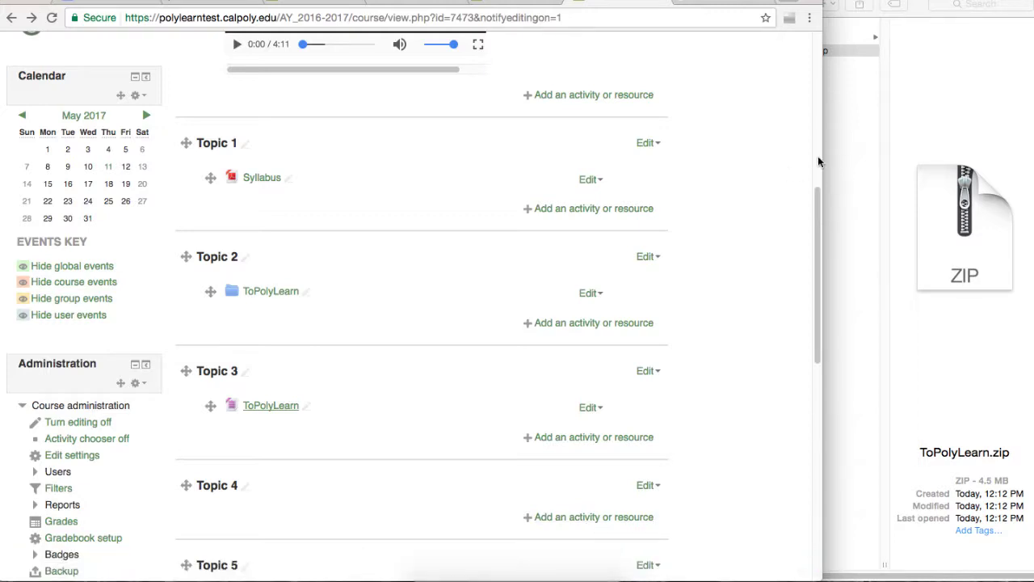
left_click(848, 50)
left_click_drag(808, 50, 396, 281)
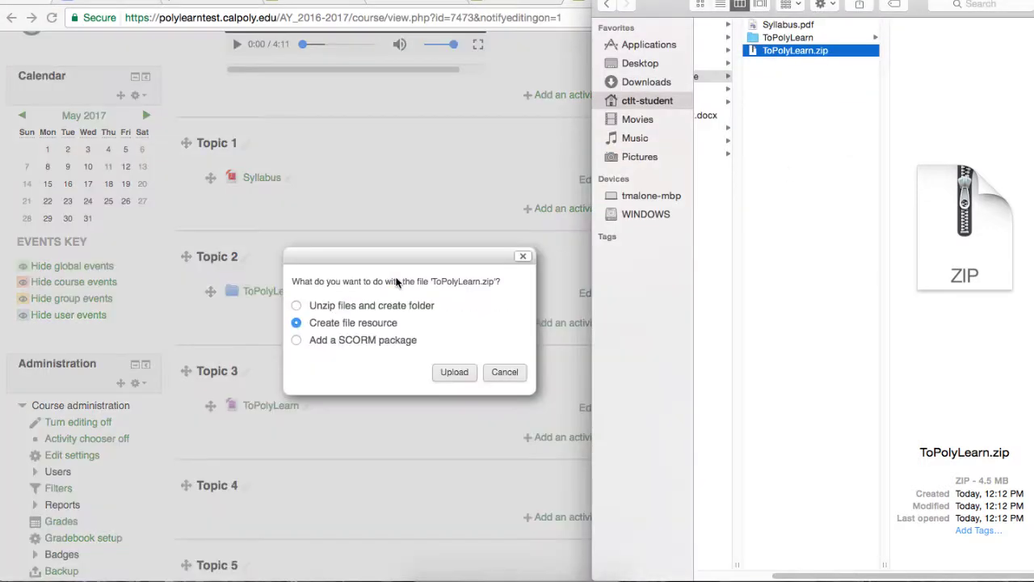
left_click(365, 340)
left_click(504, 372)
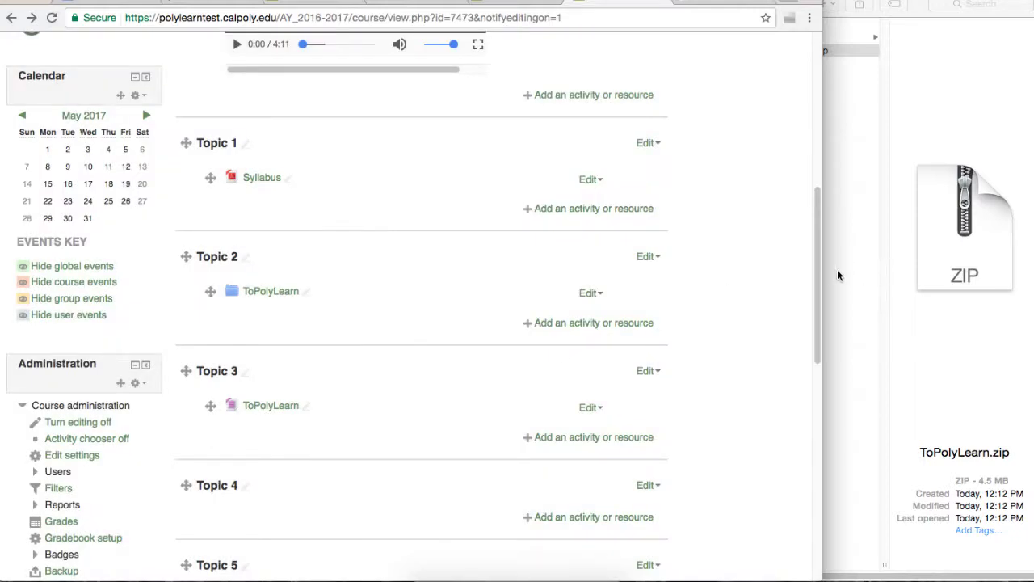
- Widen the browser window and rename the ToPolyLearn folder in Topic 2 to LoadsOfFiles
left_click_drag(823, 275, 1033, 275)
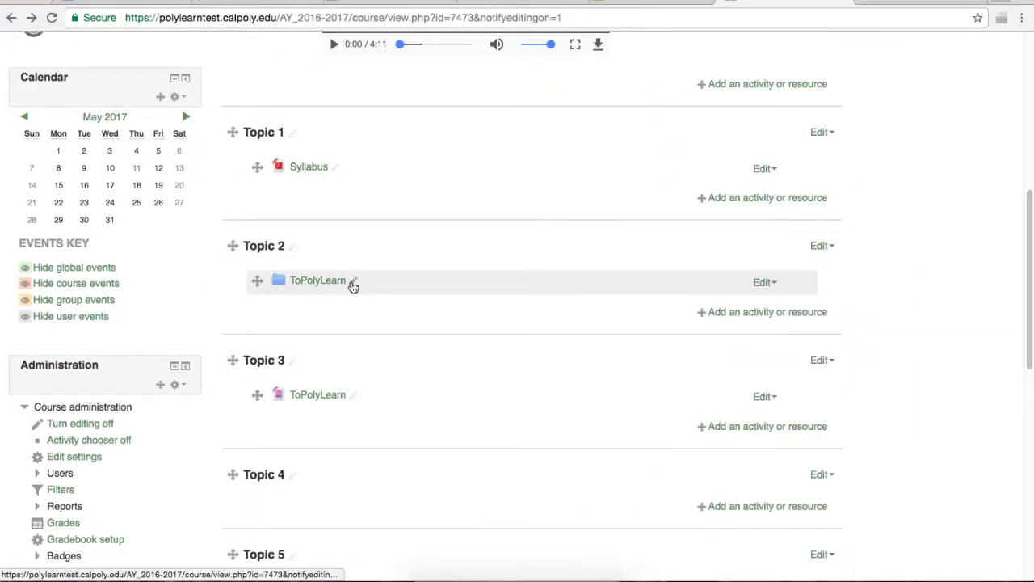
left_click(354, 282)
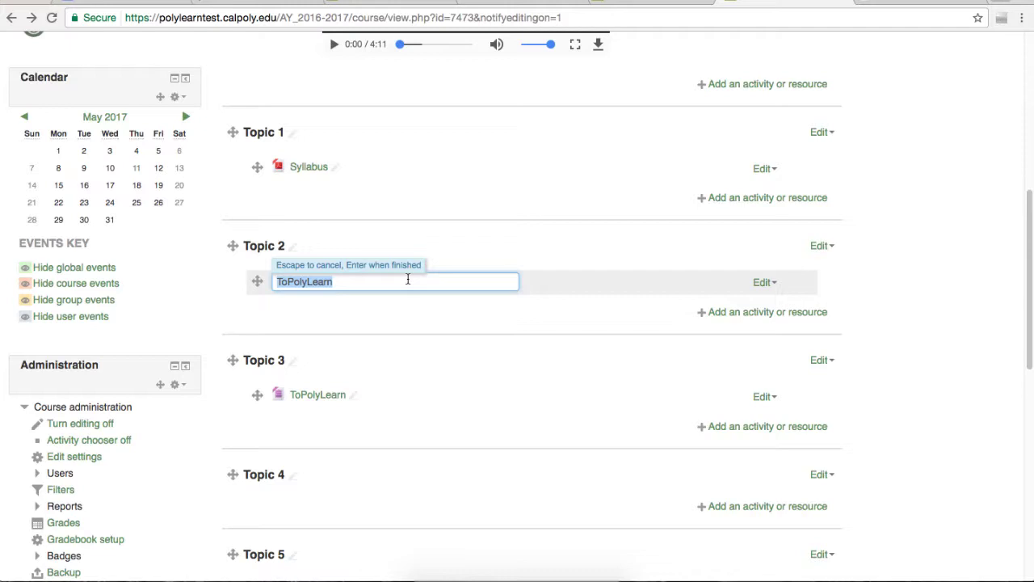
type("LoadsOfFiles")
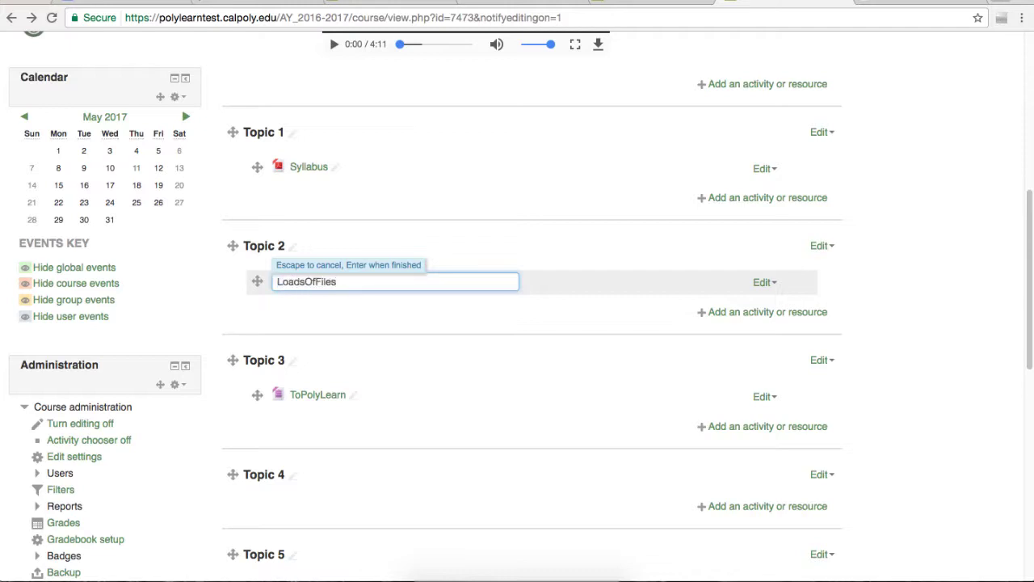
key("Return")
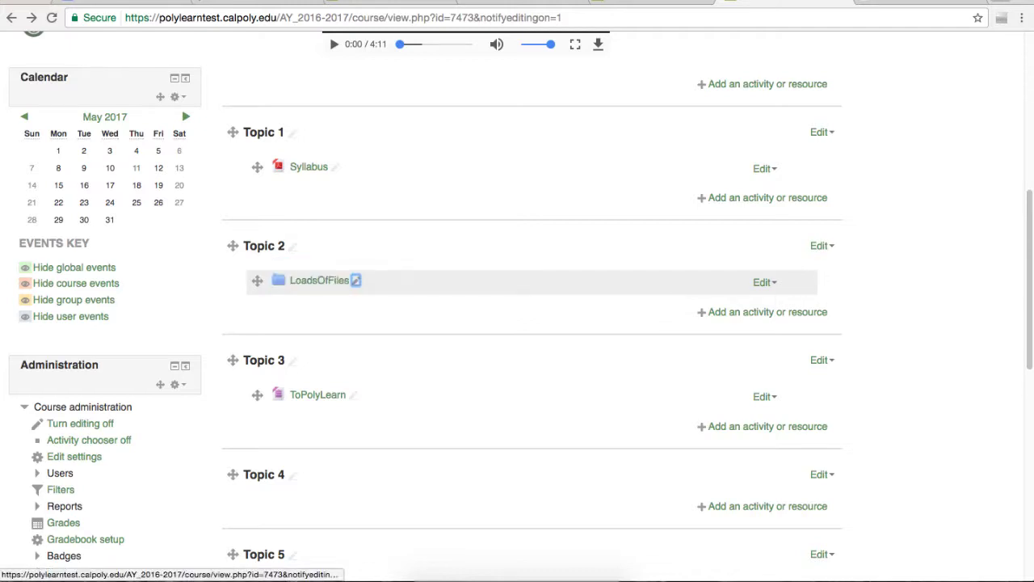
- Review the settings of the LoadsOfFiles folder in Topic 2, including its description, content and display options, and save back to the course
left_click(763, 284)
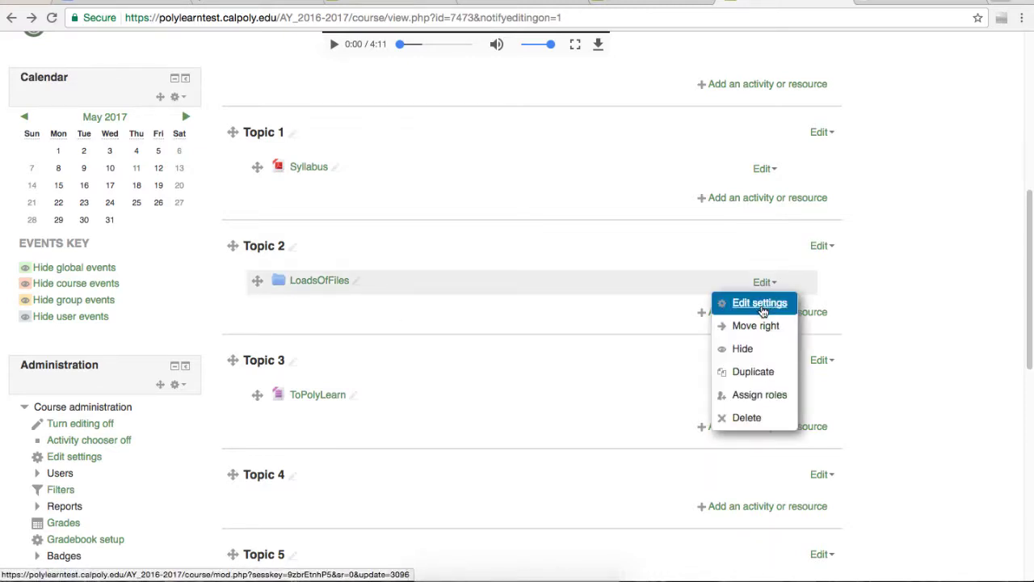
left_click(760, 303)
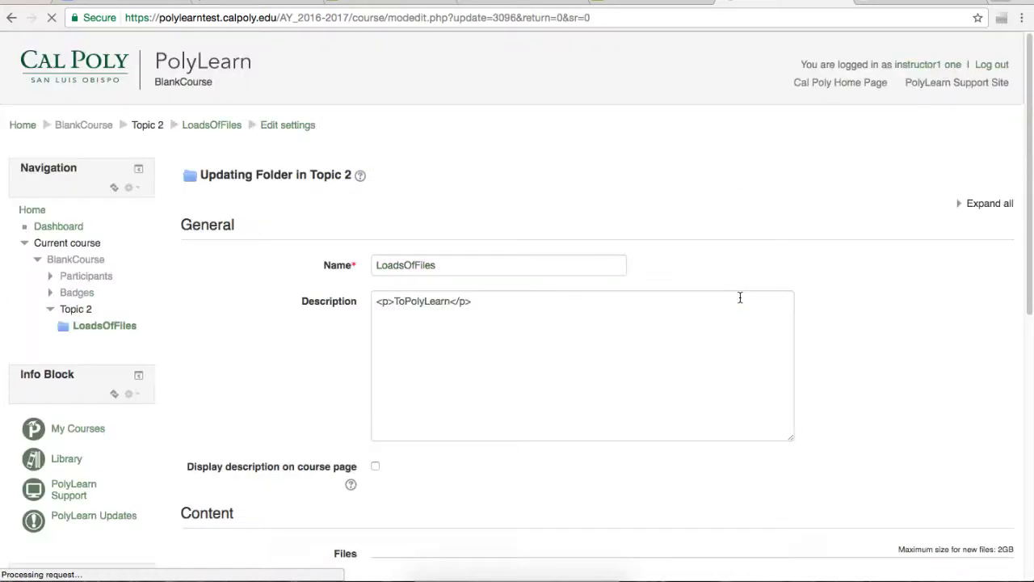
scroll(258, 230, "down", 3)
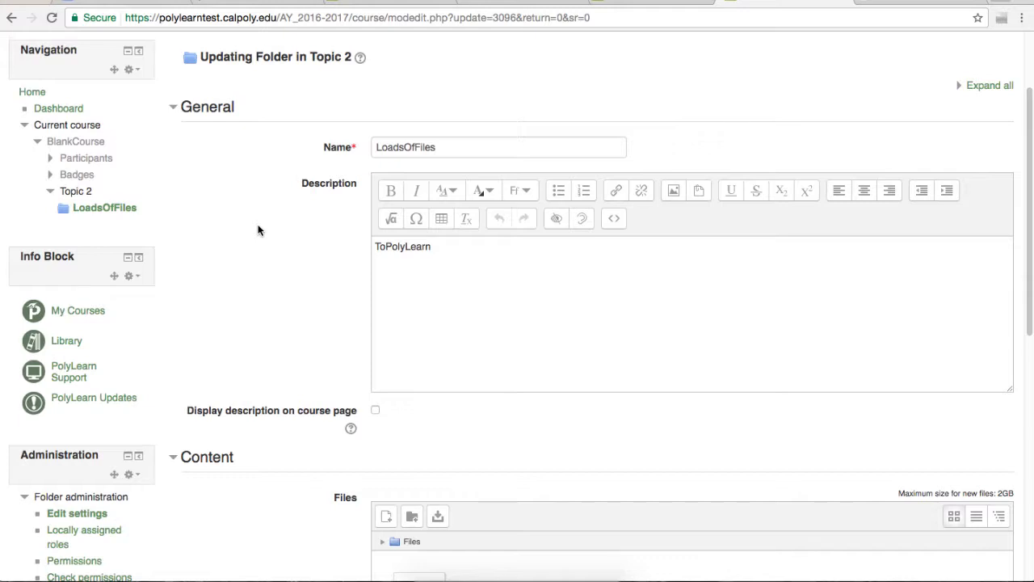
scroll(259, 231, "down", 10)
scroll(258, 230, "down", 3)
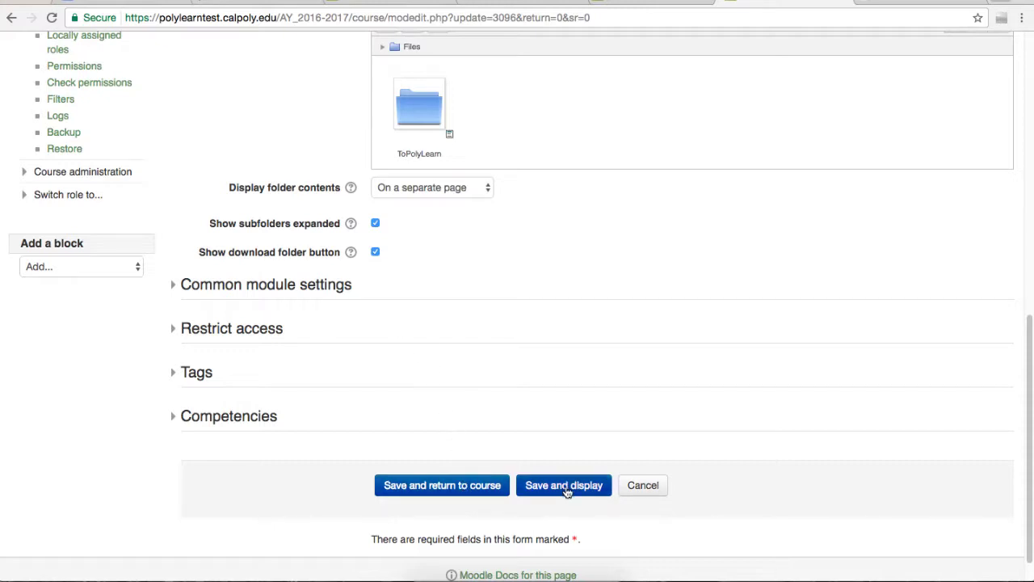
left_click(480, 486)
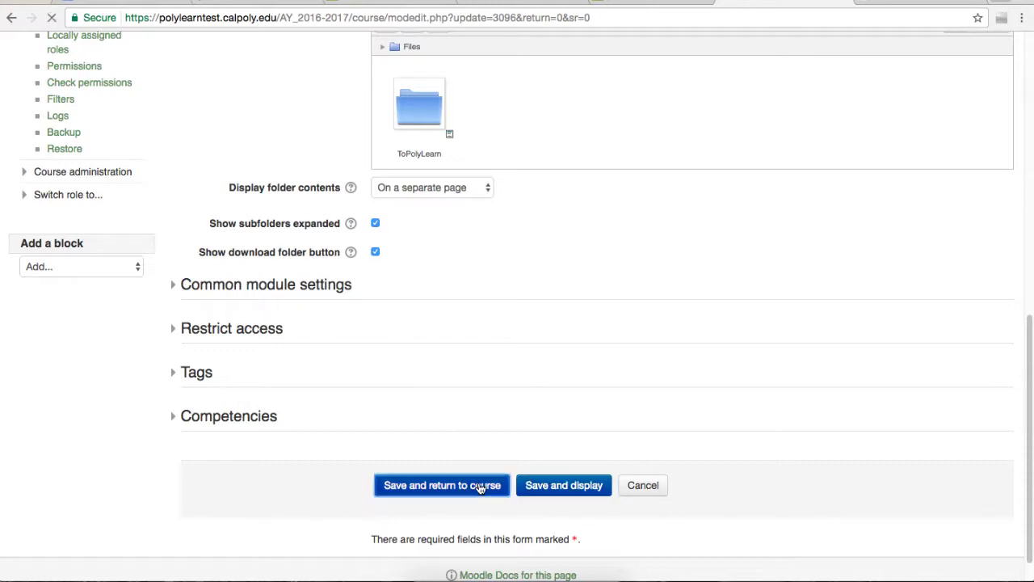